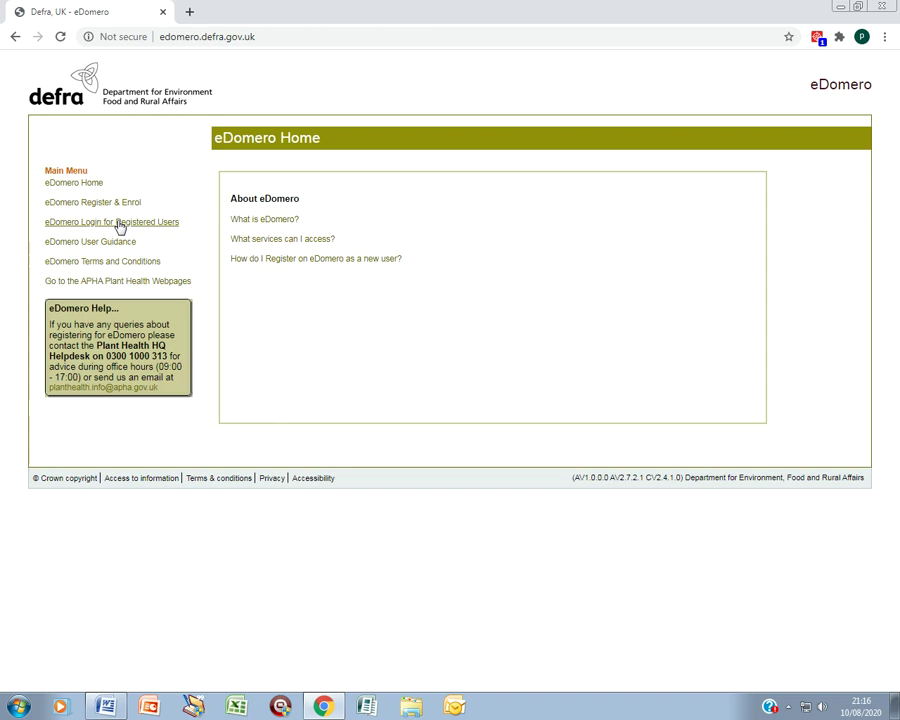
Step: Go to 'eDomero Login for Registered Users' from the public home page's Main Menu
{"action": "left_click", "coordinate": [119, 223]}
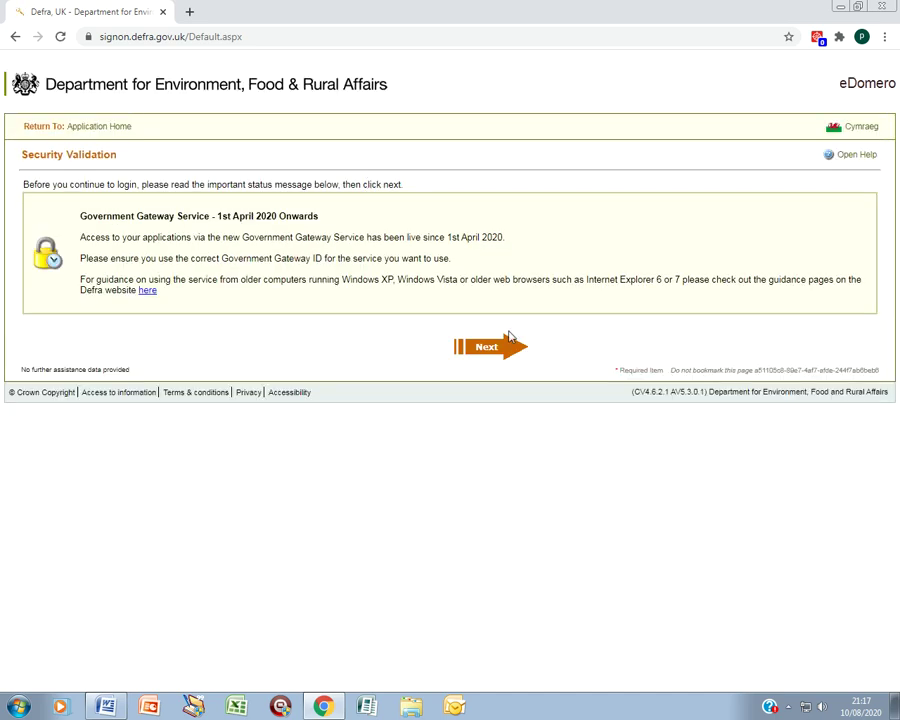
Step: Continue past the Security Validation notice and choose the Logon option to reach Government Gateway
{"action": "left_click", "coordinate": [489, 347]}
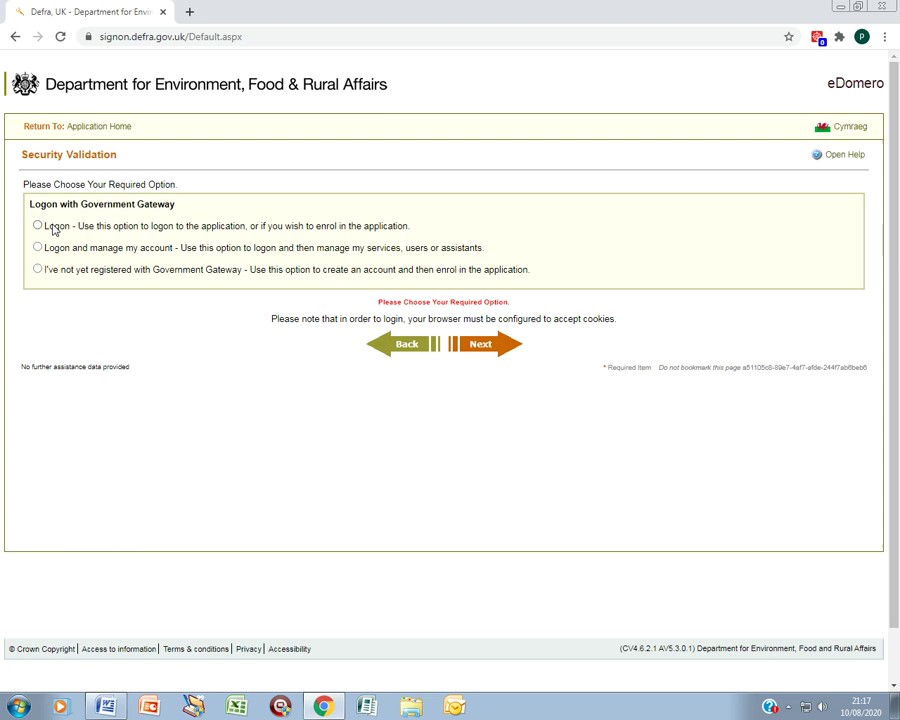
{"action": "left_click", "coordinate": [48, 227]}
{"action": "left_click", "coordinate": [489, 349]}
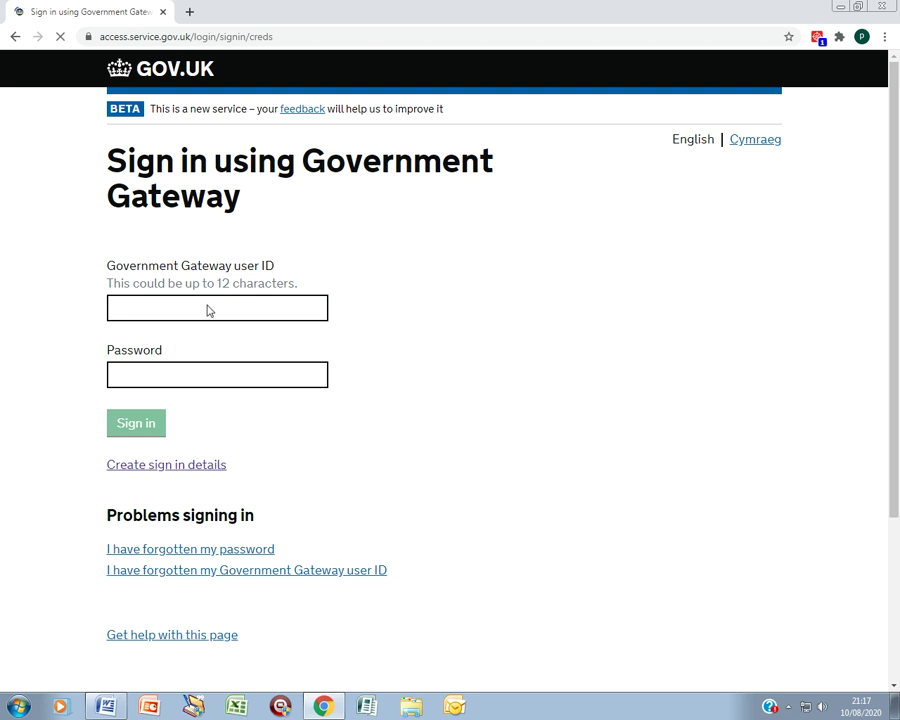
Step: Sign in to Government Gateway with the account's user ID and password
{"action": "left_click", "coordinate": [208, 305]}
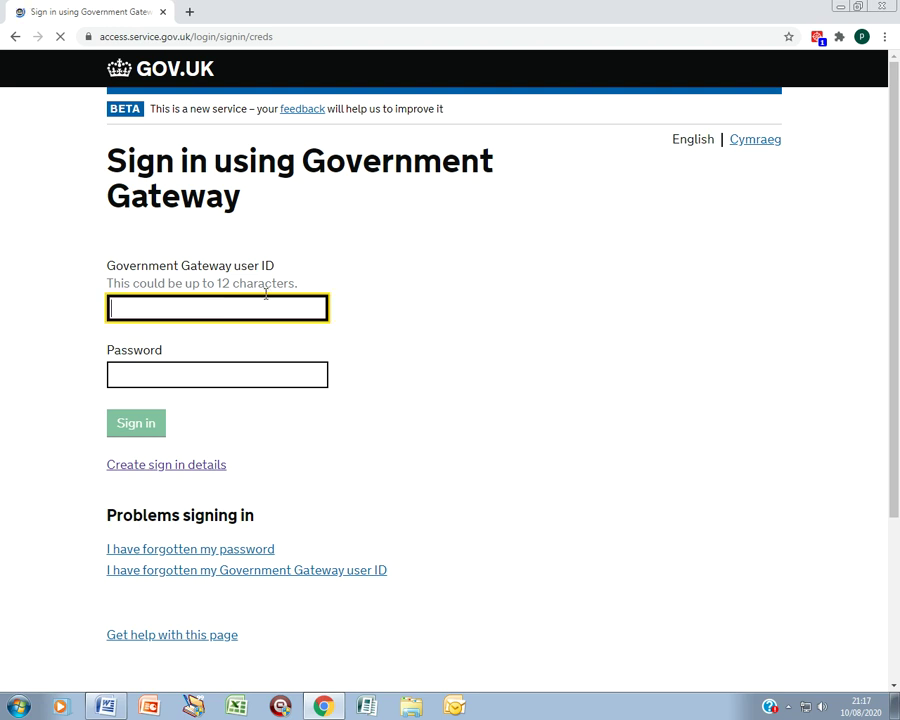
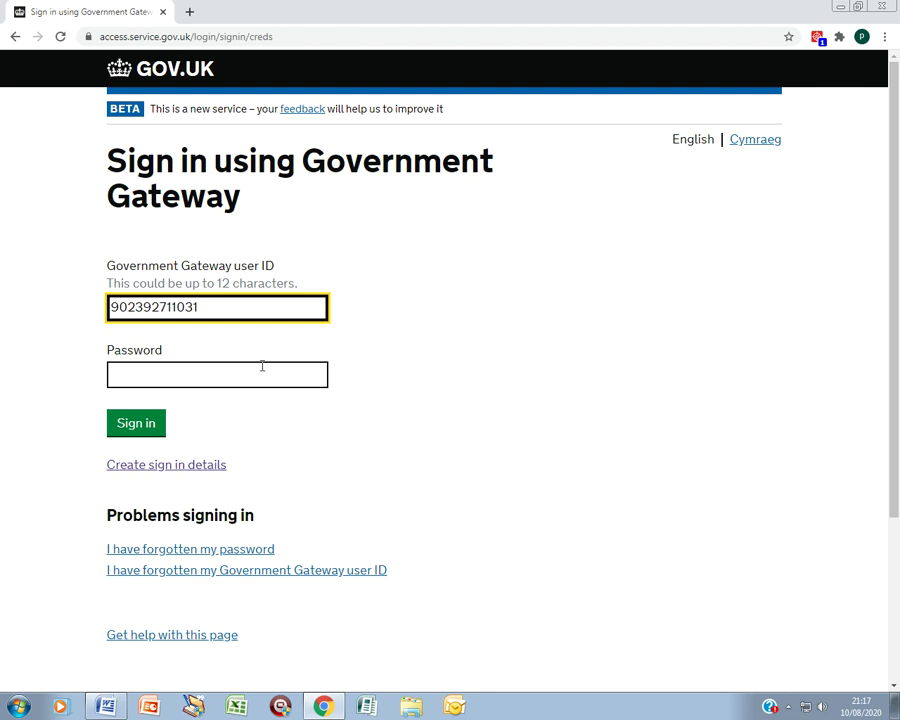
{"action": "left_click", "coordinate": [221, 368]}
{"action": "type", "text": "••••••••"}
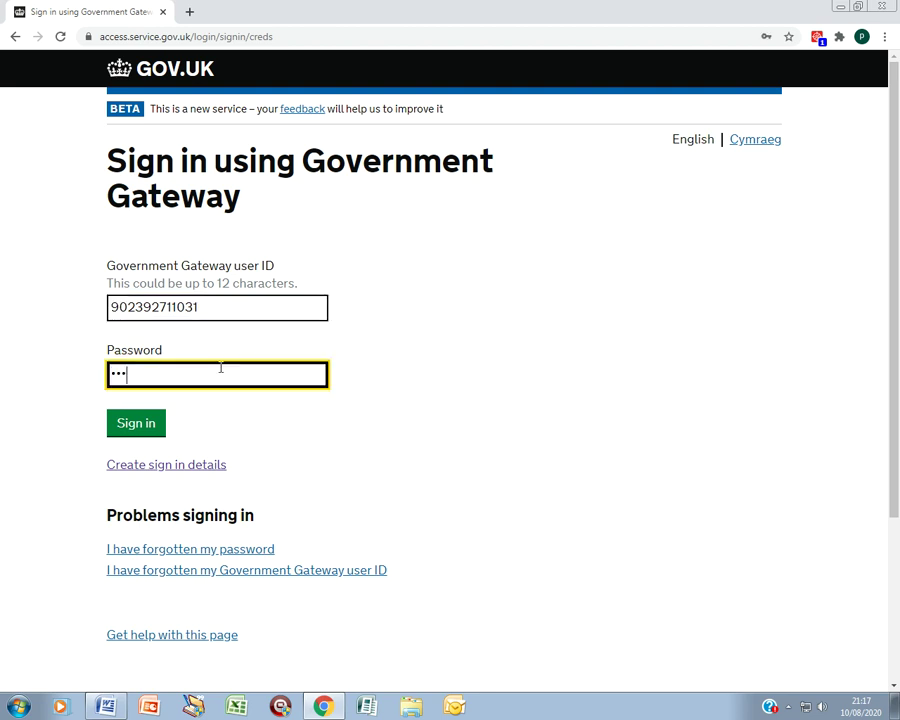
{"action": "type", "text": "••••"}
{"action": "left_click", "coordinate": [120, 427]}
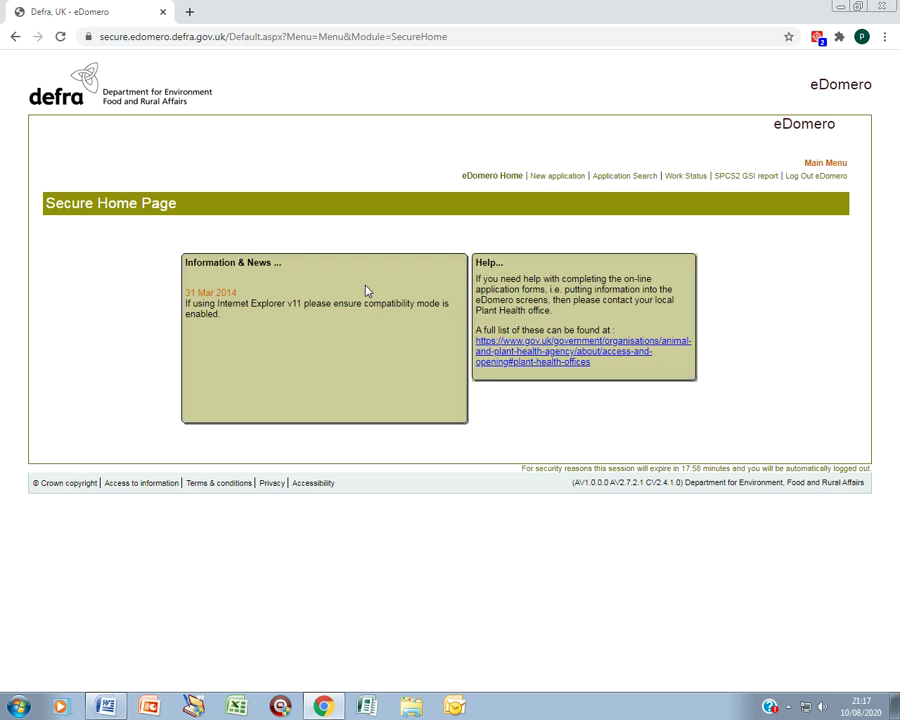
Step: Create a new application and add a PHAR3 form under 'Scheme: Plant Passporting forms'
{"action": "left_click", "coordinate": [561, 179]}
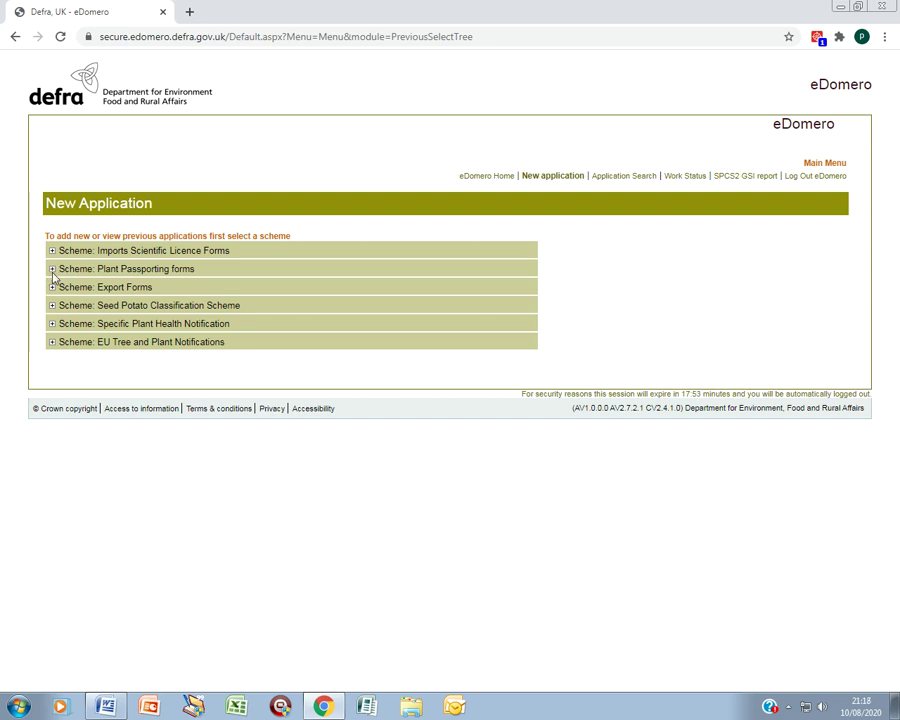
{"action": "left_click", "coordinate": [52, 269]}
{"action": "left_click", "coordinate": [52, 270]}
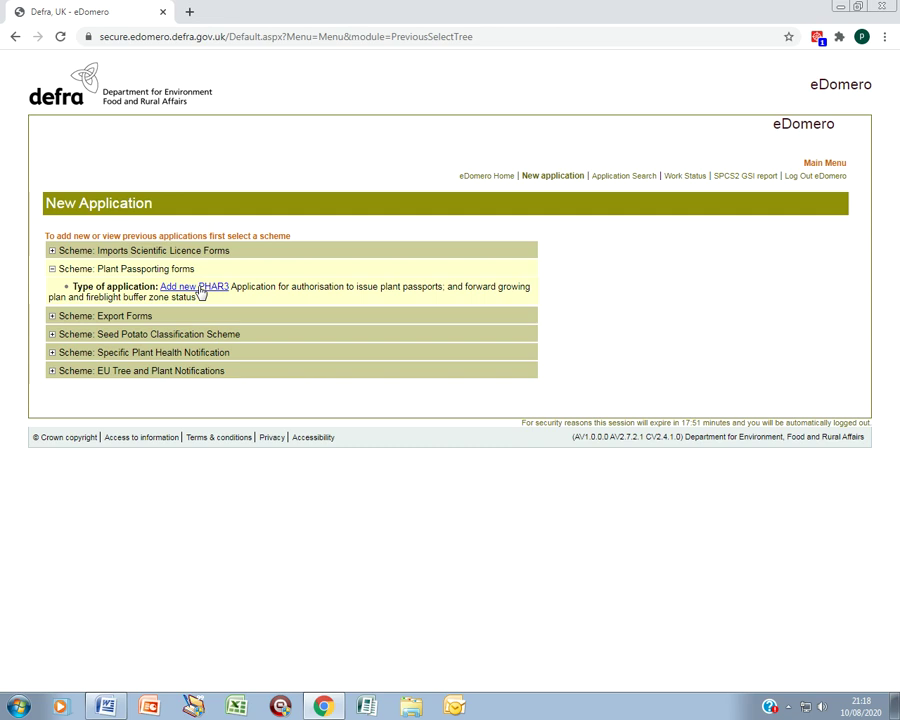
{"action": "left_click", "coordinate": [201, 290]}
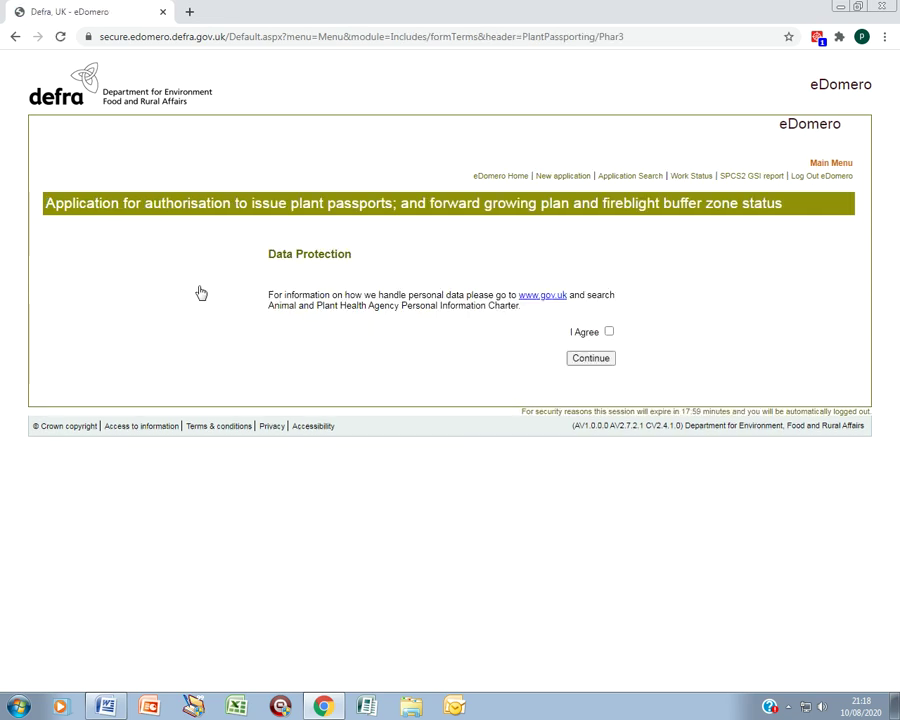
Step: Agree to the data protection terms and continue to the Applicant Details form
{"action": "left_click", "coordinate": [610, 334]}
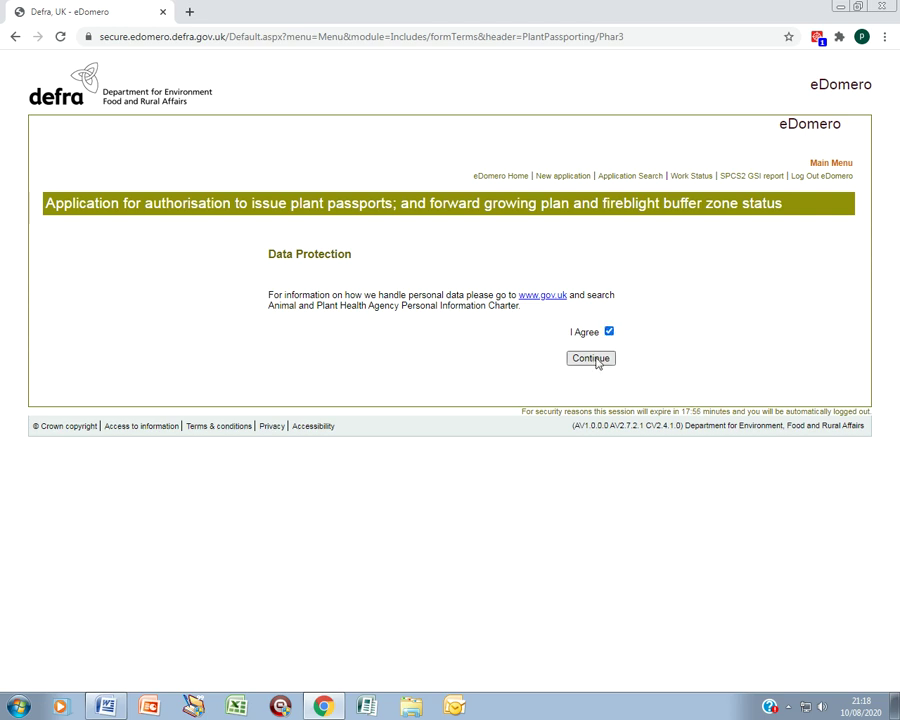
{"action": "left_click", "coordinate": [597, 360]}
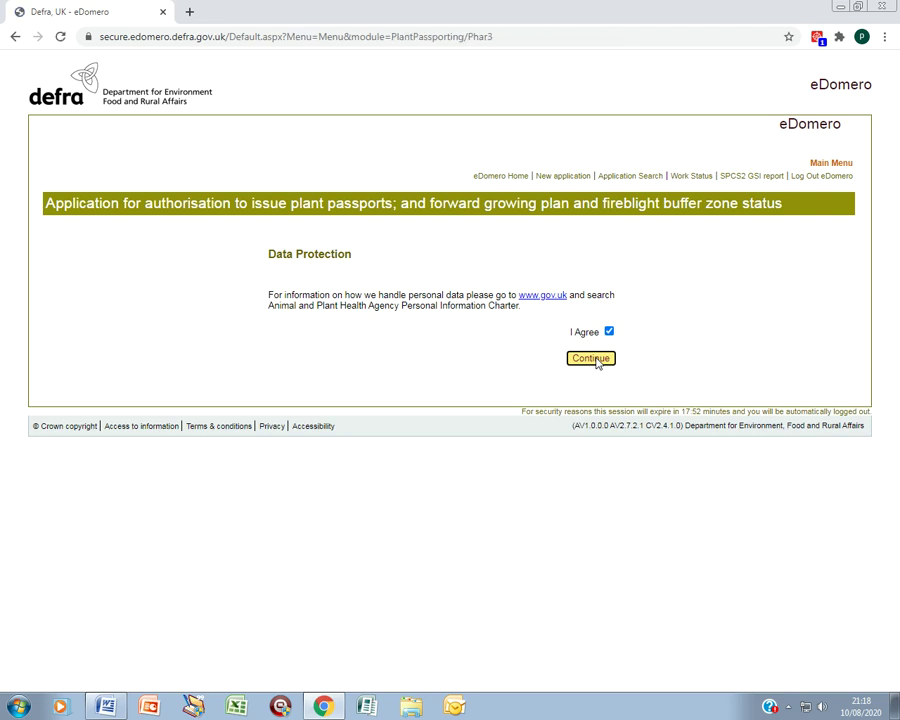
{"action": "scroll", "coordinate": [360, 286], "scroll_direction": "down", "scroll_amount": 1}
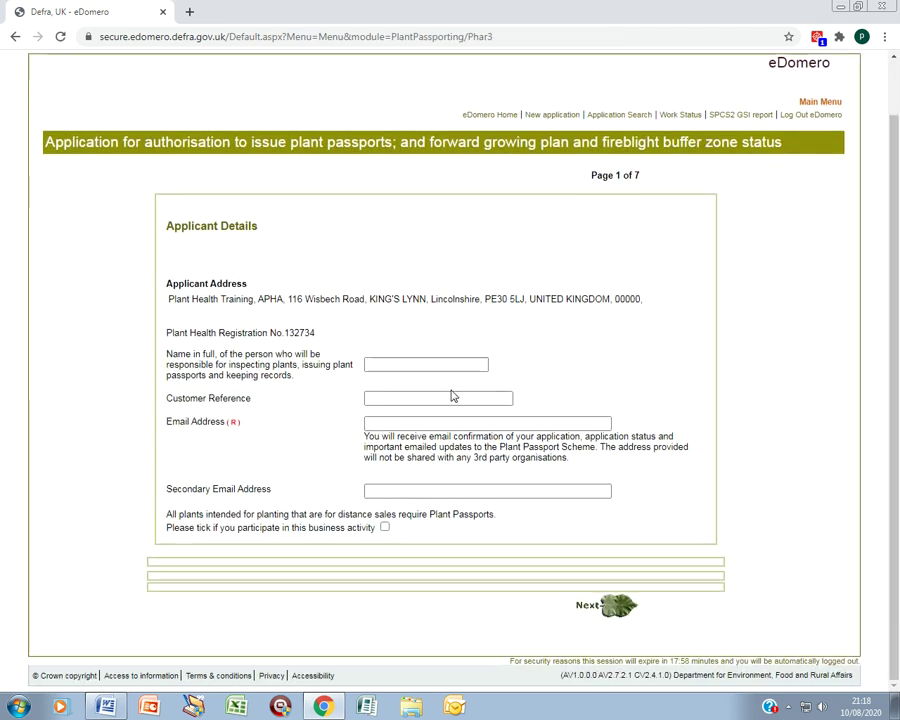
Step: Enter the responsible person's full name and e-mail address, then move to the next page
{"action": "left_click", "coordinate": [411, 420]}
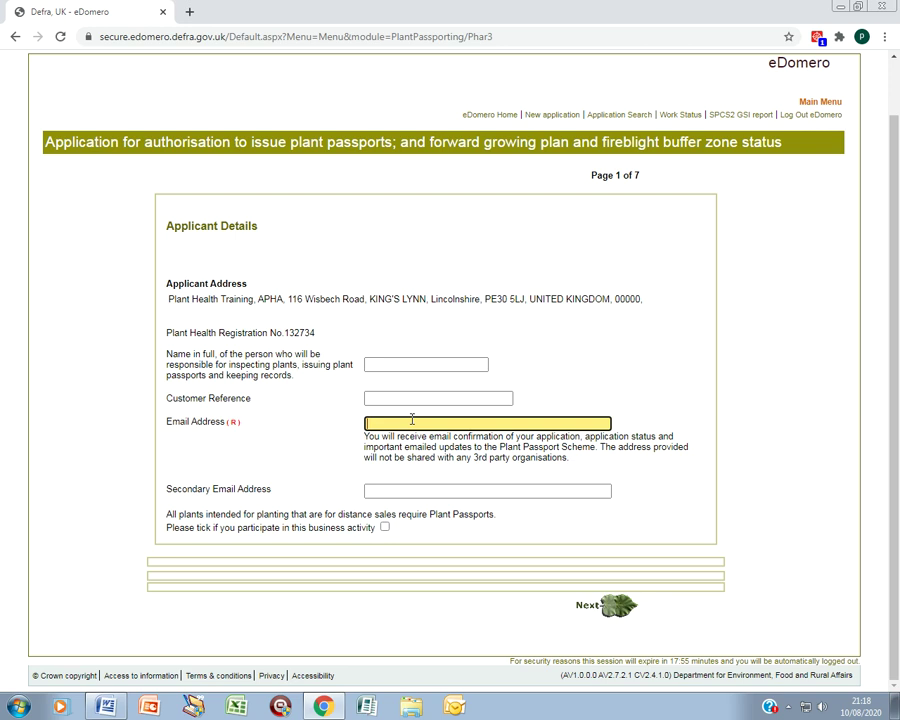
{"action": "left_click", "coordinate": [427, 364]}
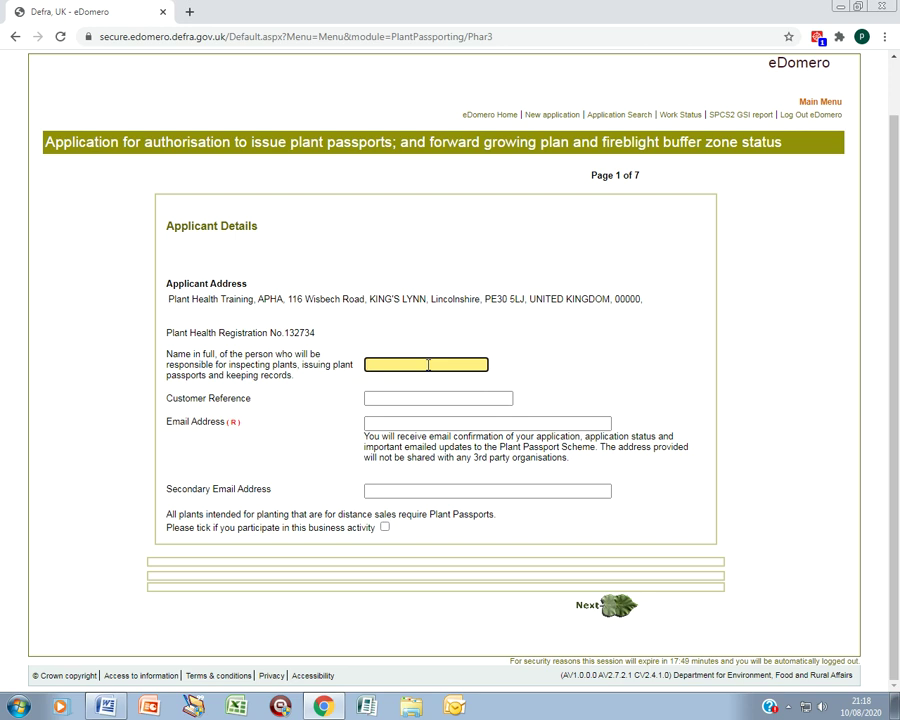
{"action": "left_click", "coordinate": [406, 423]}
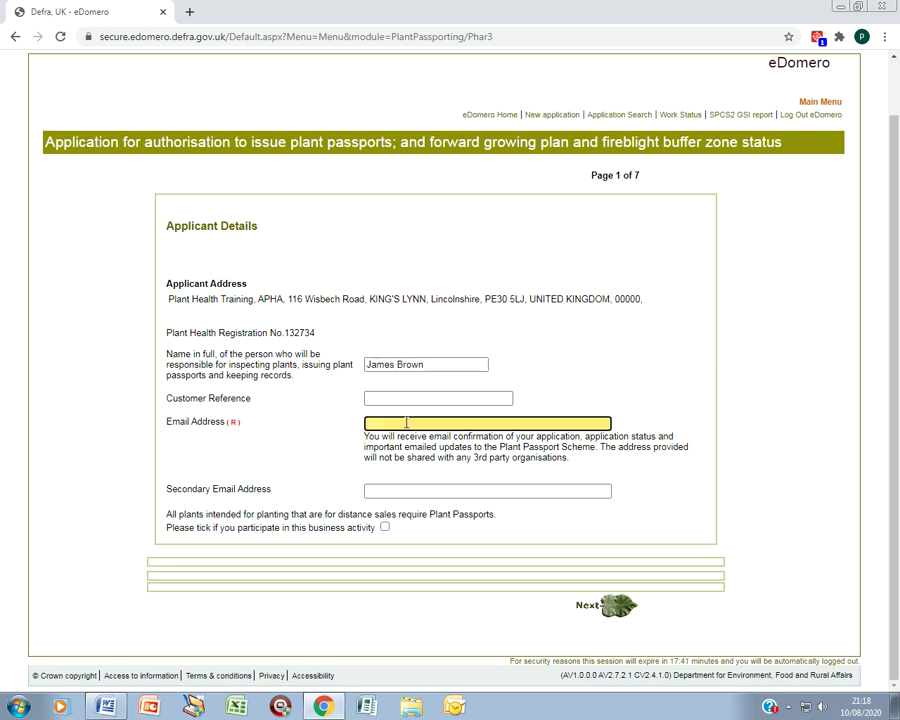
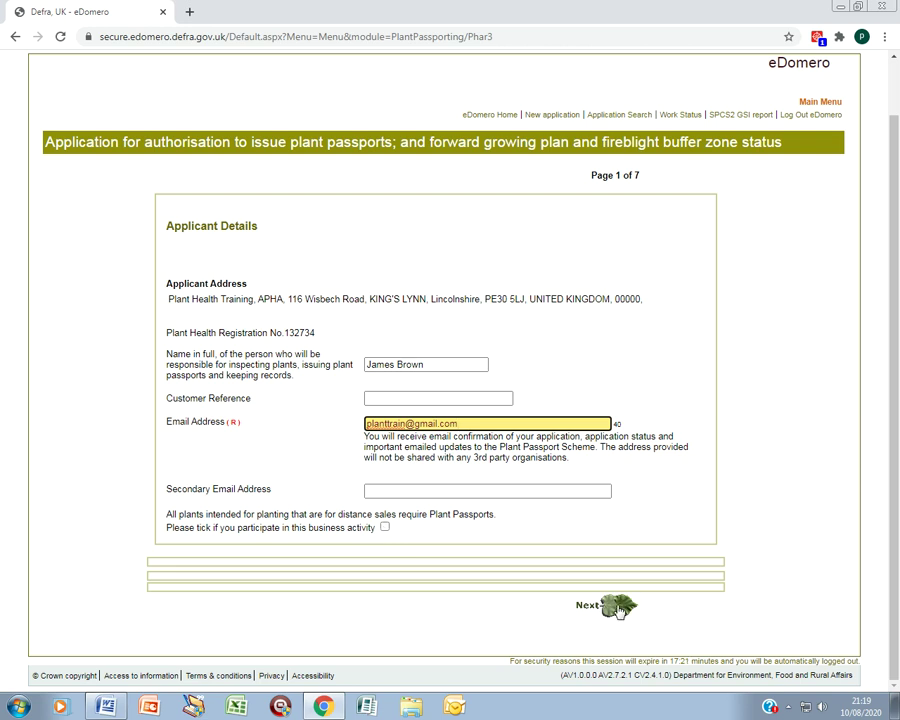
{"action": "left_click", "coordinate": [618, 608]}
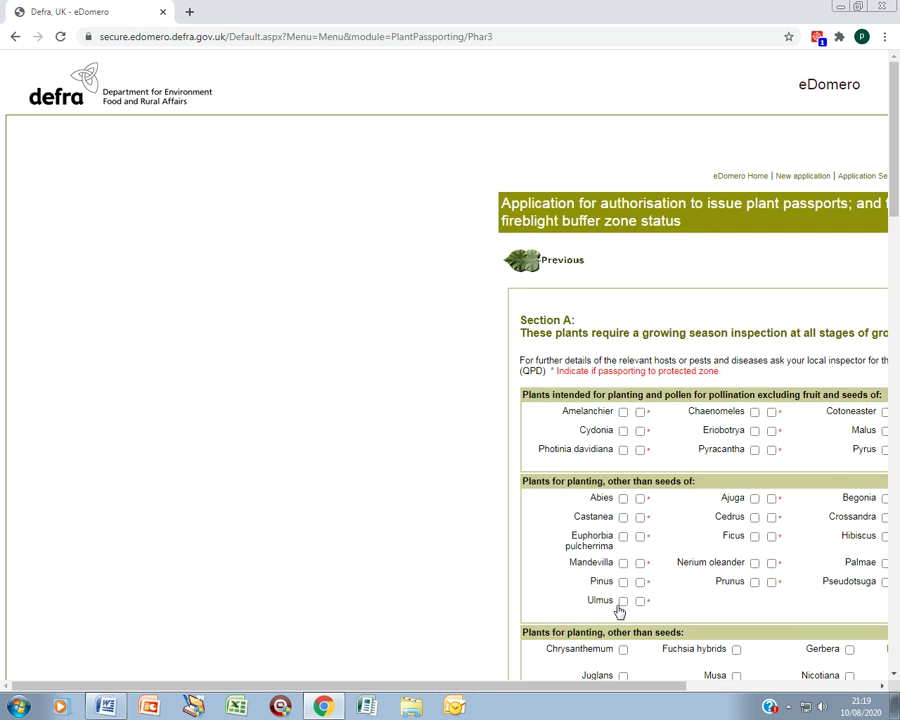
Step: Tick Camellia, Lavandula angustifolia and Rosmarinus officinalis in the Sections A–C plant checklist
{"action": "left_click_drag", "start_coordinate": [578, 684], "coordinate": [870, 680]}
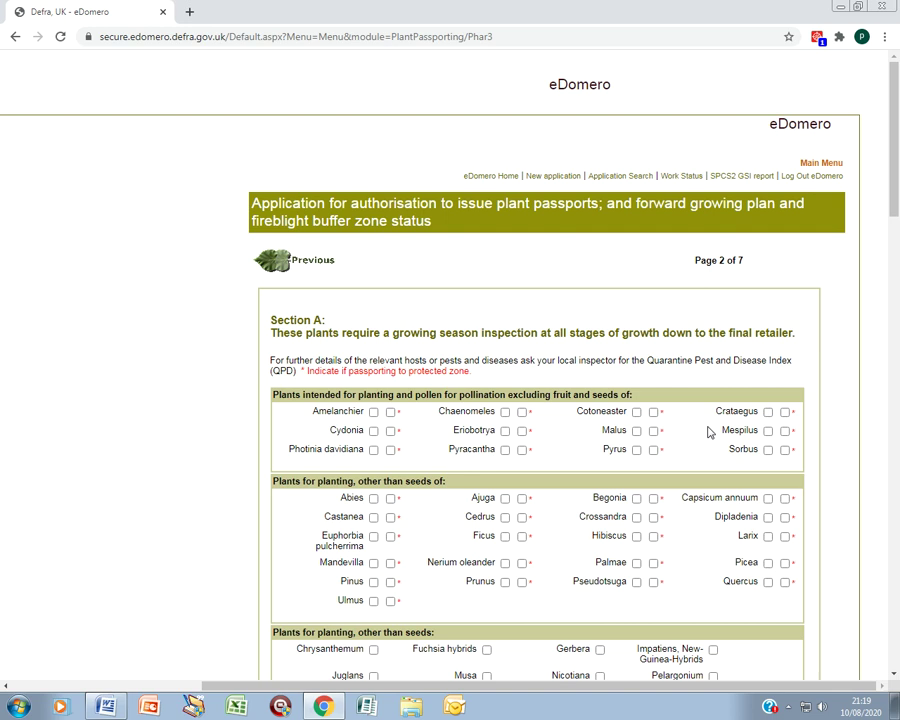
{"action": "scroll", "coordinate": [709, 428], "scroll_direction": "down", "scroll_amount": 1}
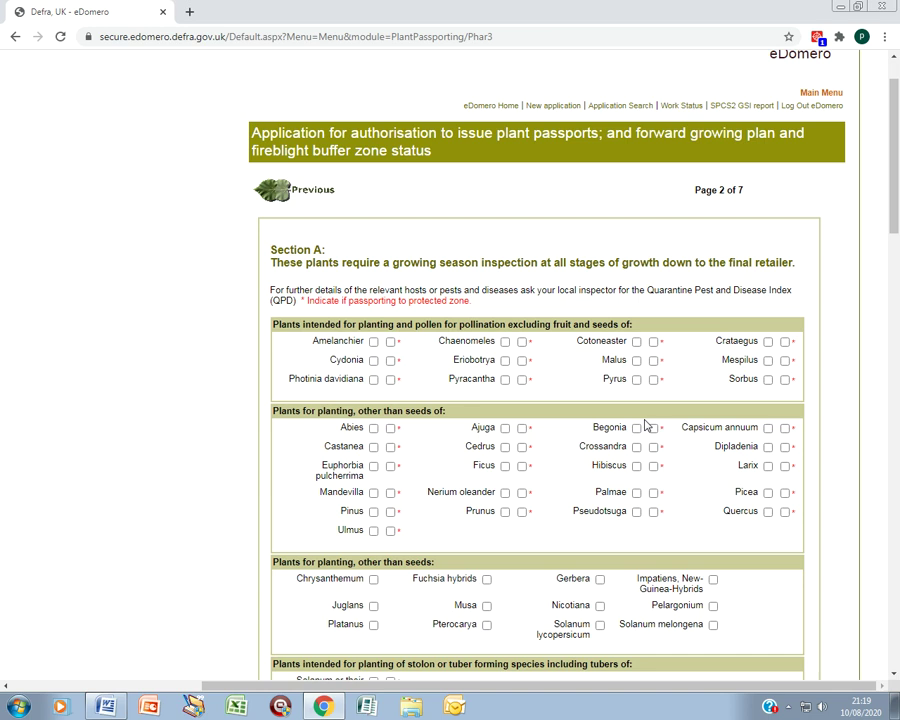
{"action": "scroll", "coordinate": [645, 425], "scroll_direction": "down", "scroll_amount": 1}
{"action": "scroll", "coordinate": [645, 425], "scroll_direction": "down", "scroll_amount": 4}
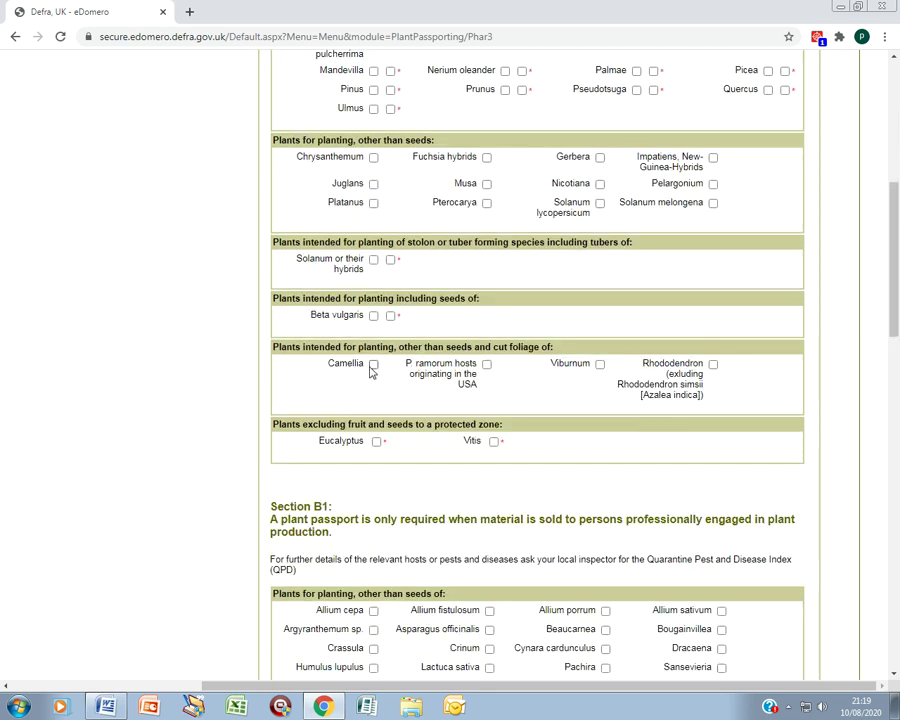
{"action": "left_click", "coordinate": [373, 364]}
{"action": "scroll", "coordinate": [430, 410], "scroll_direction": "down", "scroll_amount": 3}
{"action": "scroll", "coordinate": [433, 441], "scroll_direction": "down", "scroll_amount": 5}
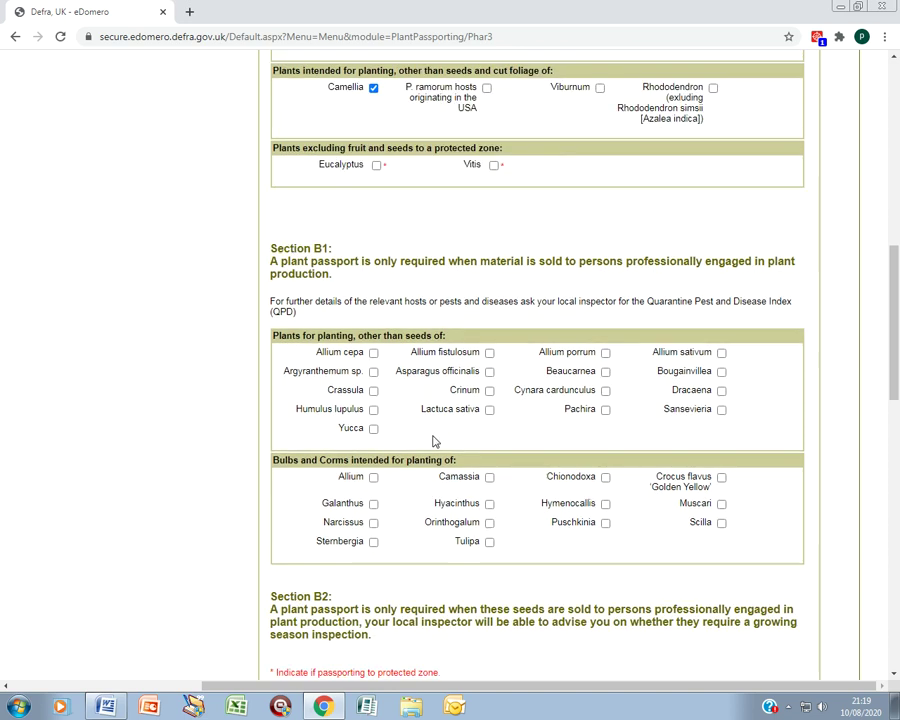
{"action": "scroll", "coordinate": [433, 436], "scroll_direction": "down", "scroll_amount": 5}
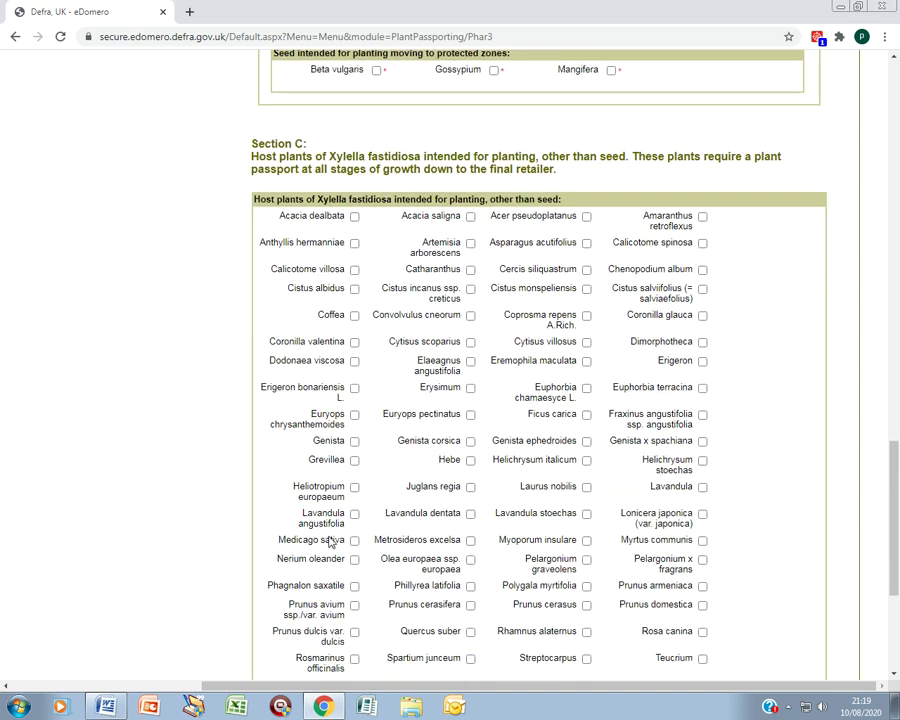
{"action": "left_click", "coordinate": [355, 514]}
{"action": "scroll", "coordinate": [357, 520], "scroll_direction": "down", "scroll_amount": 3}
{"action": "left_click", "coordinate": [355, 518]}
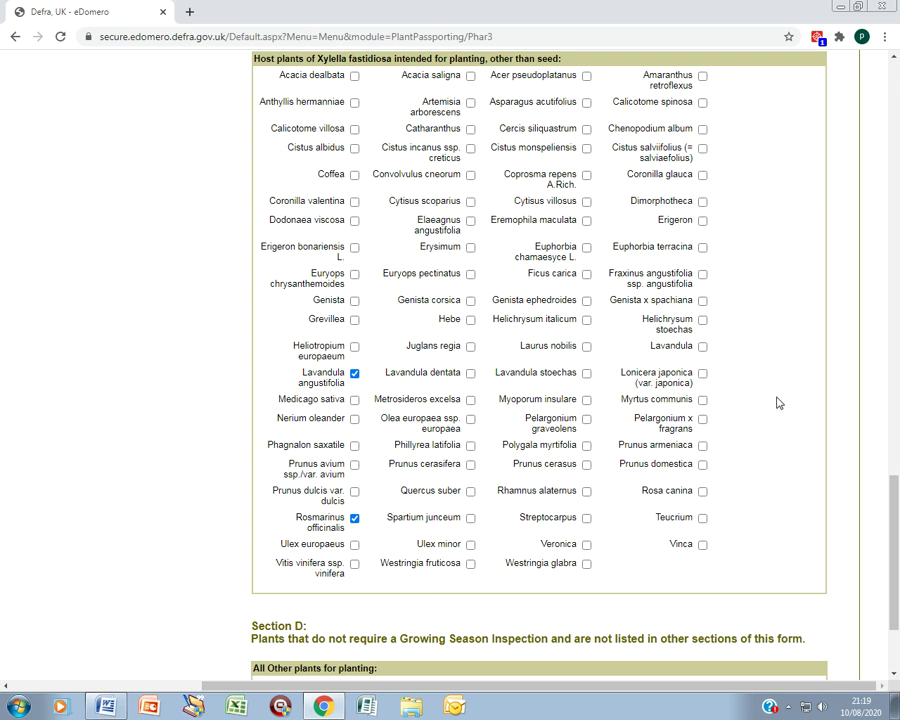
{"action": "scroll", "coordinate": [774, 403], "scroll_direction": "down", "scroll_amount": 3}
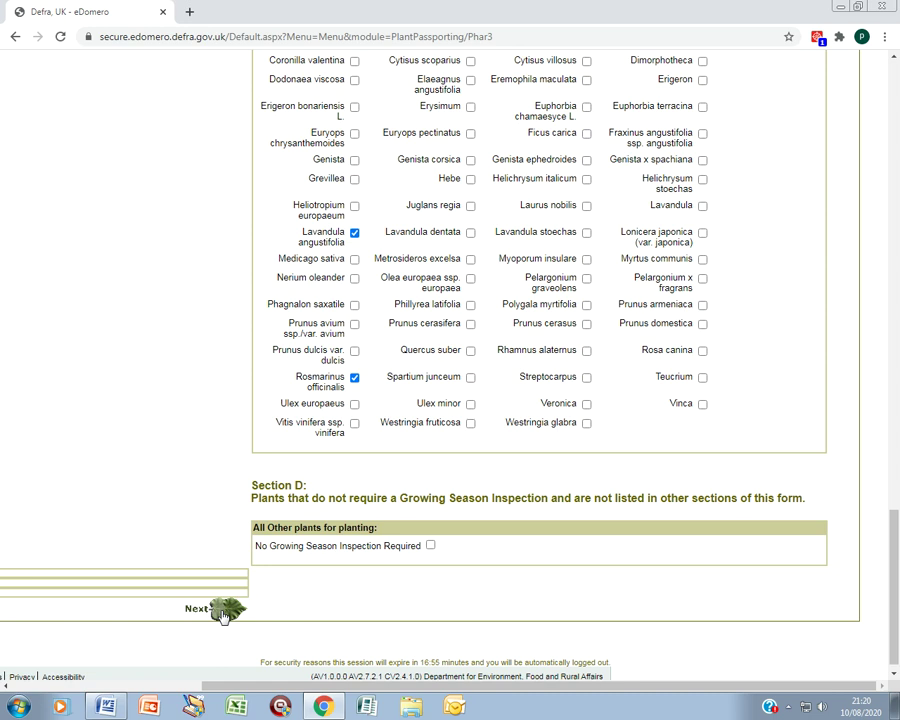
Step: Answer No to 'Do you grow plants in soil?' and advance to page 6 of 7
{"action": "left_click", "coordinate": [222, 616]}
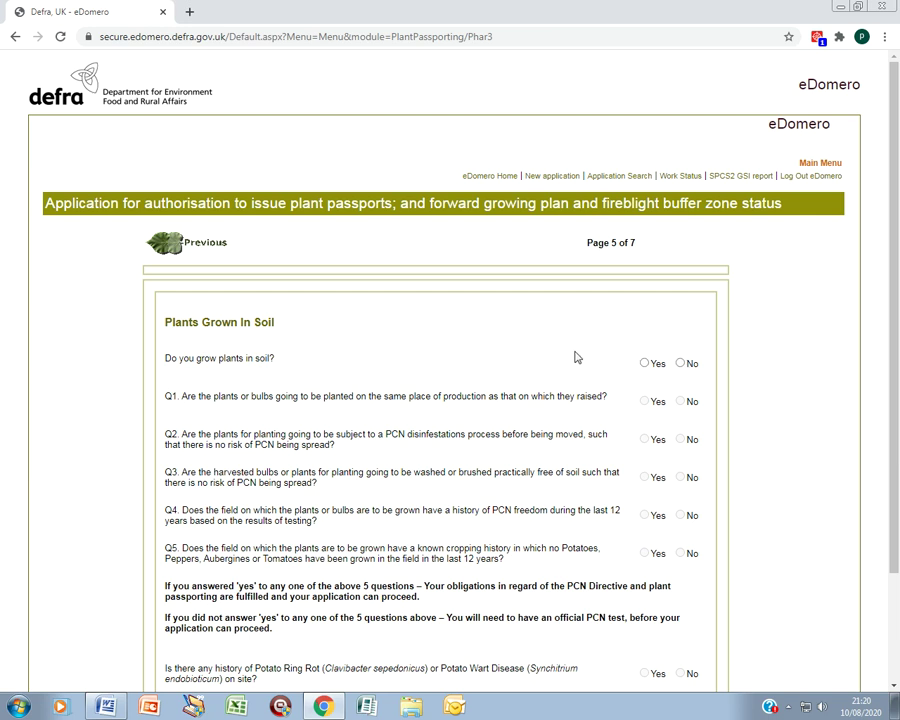
{"action": "left_click", "coordinate": [680, 364]}
{"action": "scroll", "coordinate": [688, 366], "scroll_direction": "down", "scroll_amount": 2}
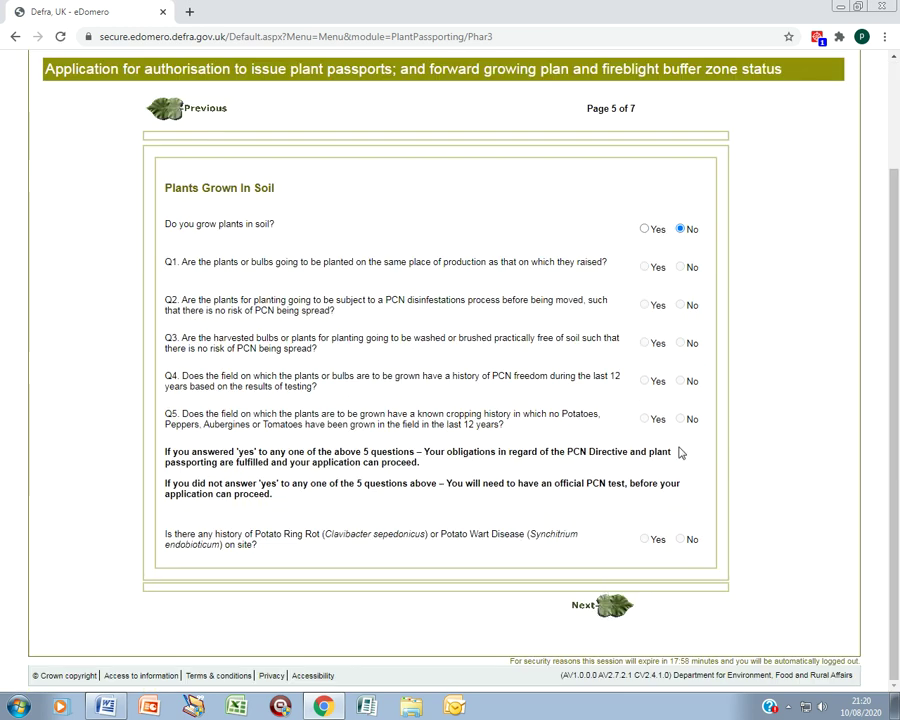
{"action": "left_click", "coordinate": [609, 606]}
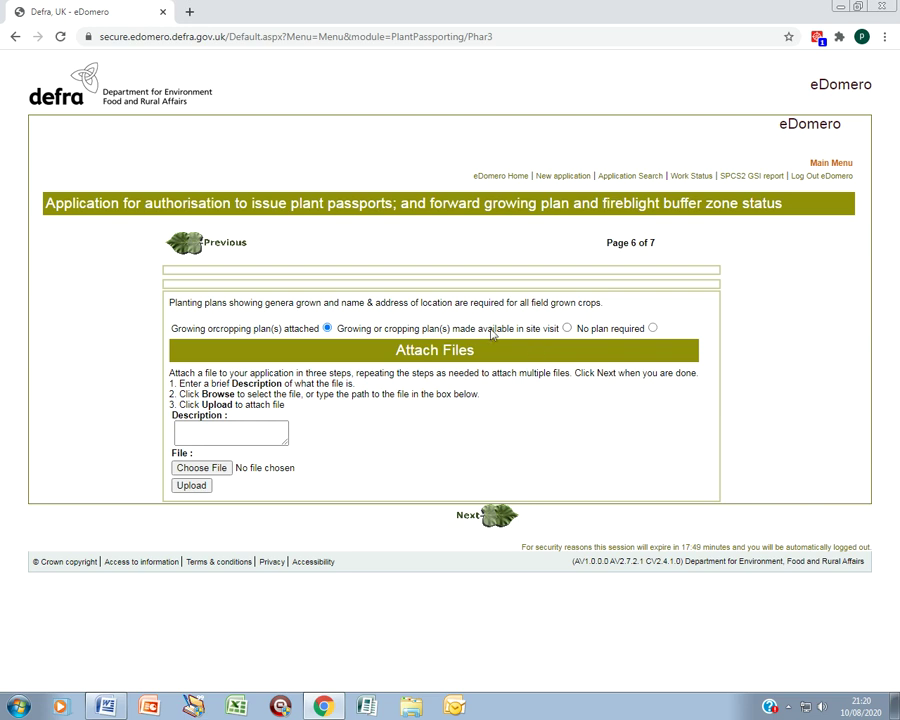
Step: Choose 'No plan required' for planting plans and advance to the Application Review
{"action": "left_click", "coordinate": [567, 329]}
{"action": "left_click", "coordinate": [652, 328]}
{"action": "left_click", "coordinate": [493, 522]}
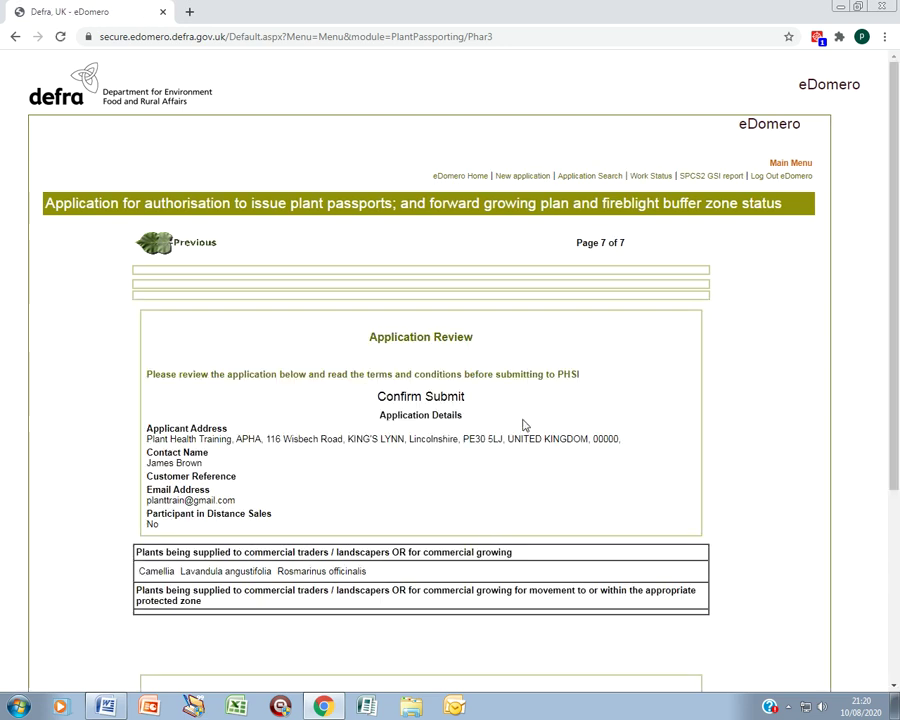
Step: Tick the declaration, submit the application to PHSI, and view the confirmation reference
{"action": "scroll", "coordinate": [524, 425], "scroll_direction": "down", "scroll_amount": 3}
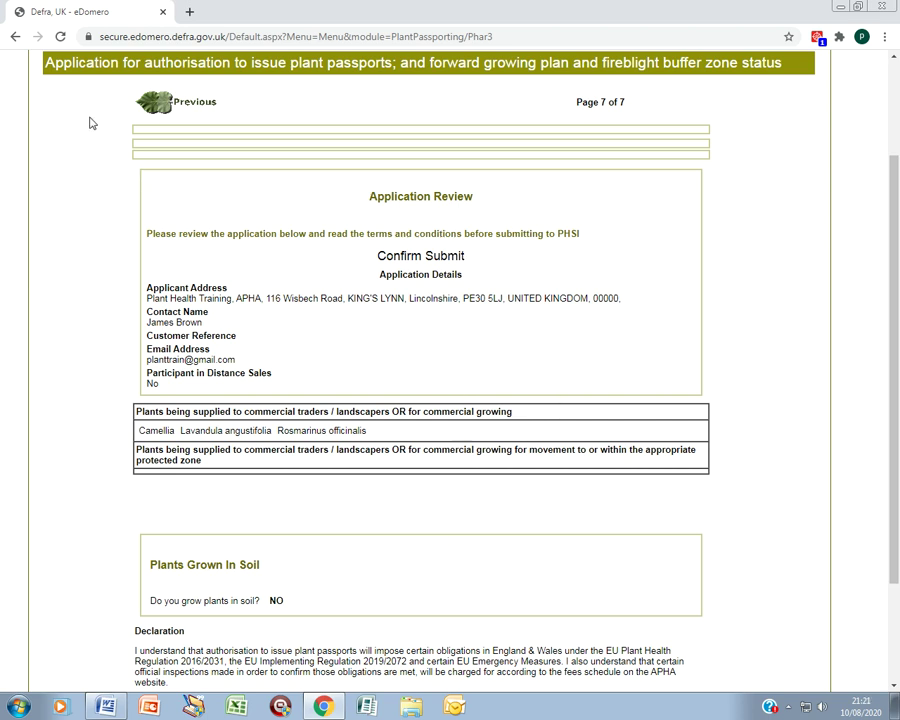
{"action": "scroll", "coordinate": [350, 330], "scroll_direction": "down", "scroll_amount": 3}
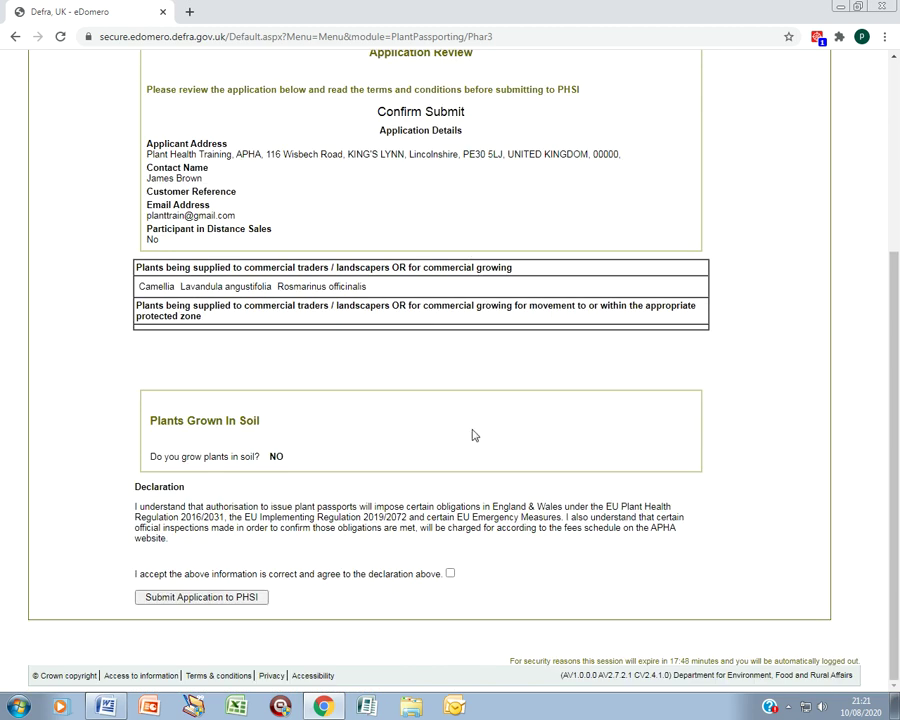
{"action": "left_click", "coordinate": [450, 575]}
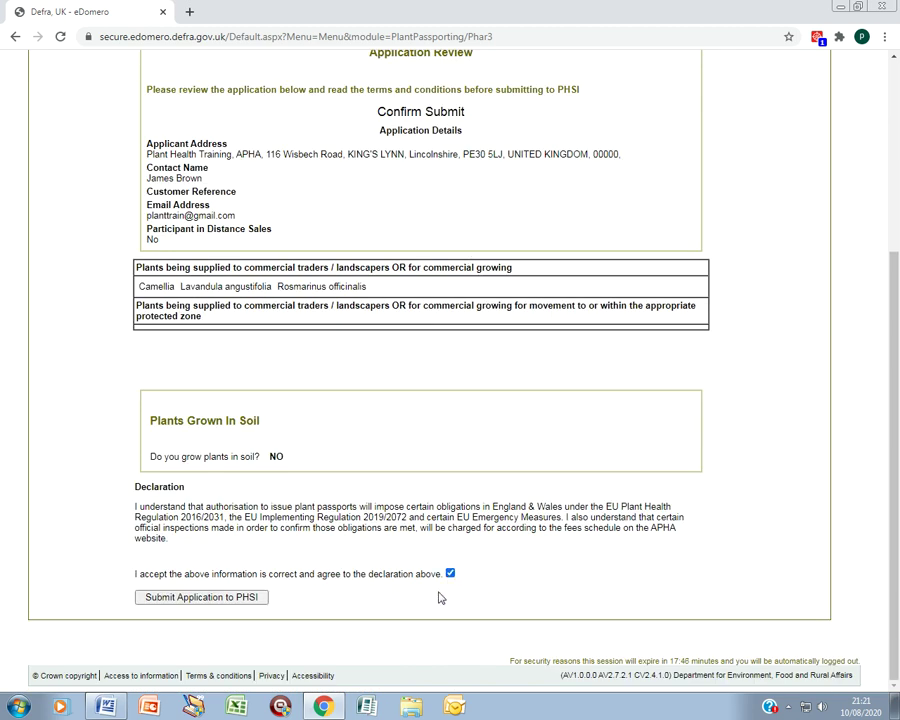
{"action": "left_click", "coordinate": [222, 599]}
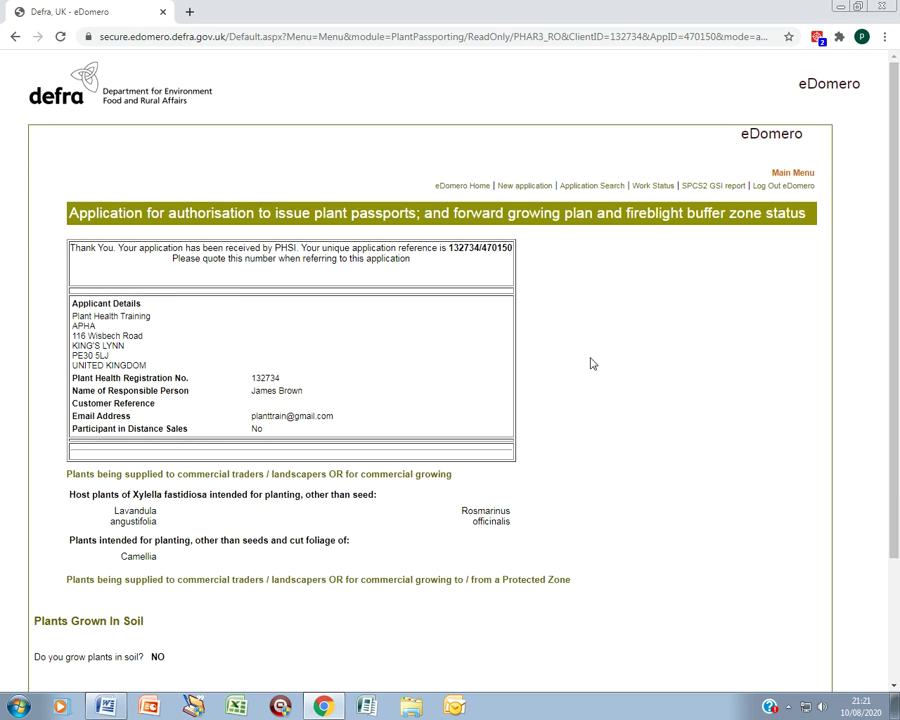
{"action": "scroll", "coordinate": [590, 364], "scroll_direction": "down", "scroll_amount": 1}
{"action": "scroll", "coordinate": [590, 364], "scroll_direction": "down", "scroll_amount": 1}
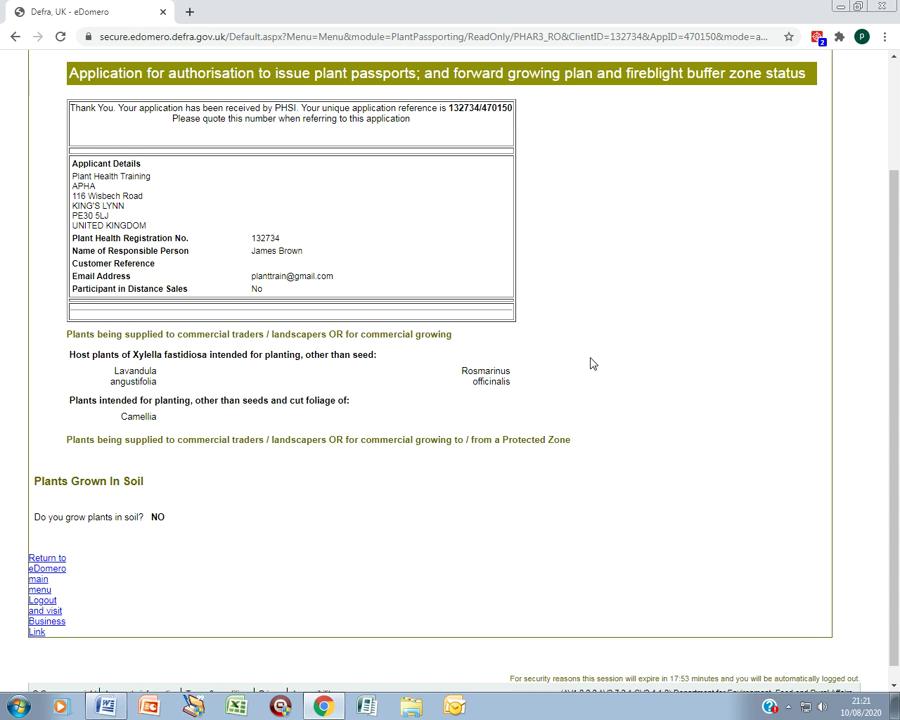